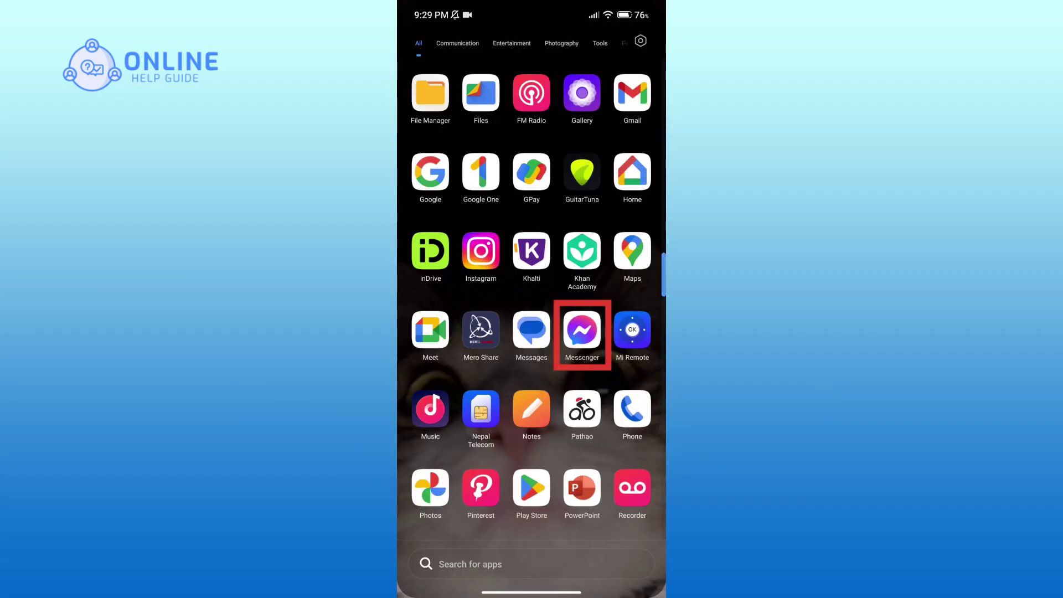
- Launch Messenger and go through menu and settings to Accounts Centre's Password and security
{"action": "left_click", "coordinate": [582, 330]}
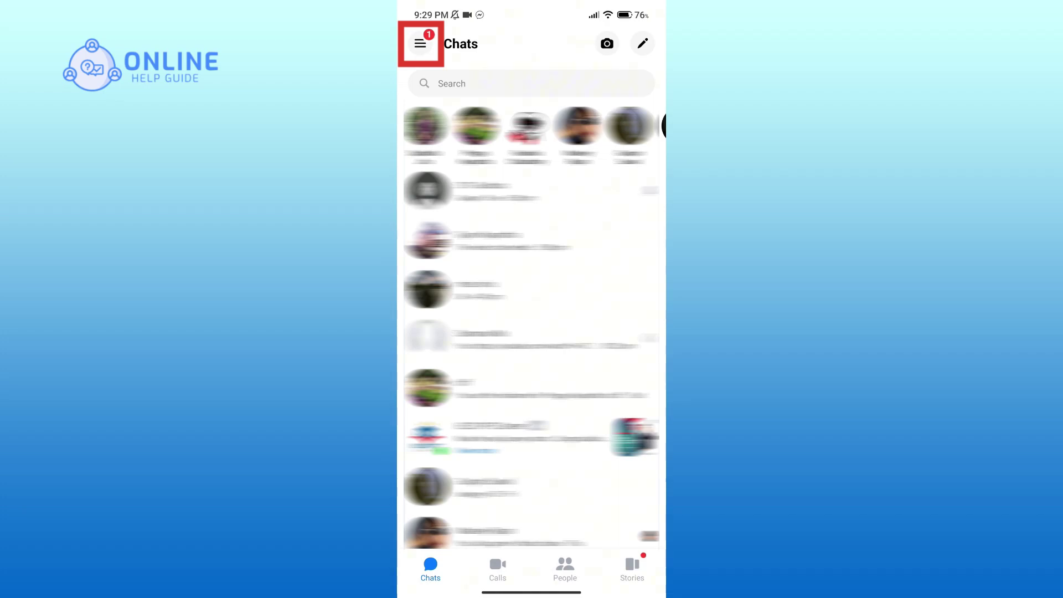
{"action": "left_click", "coordinate": [420, 43]}
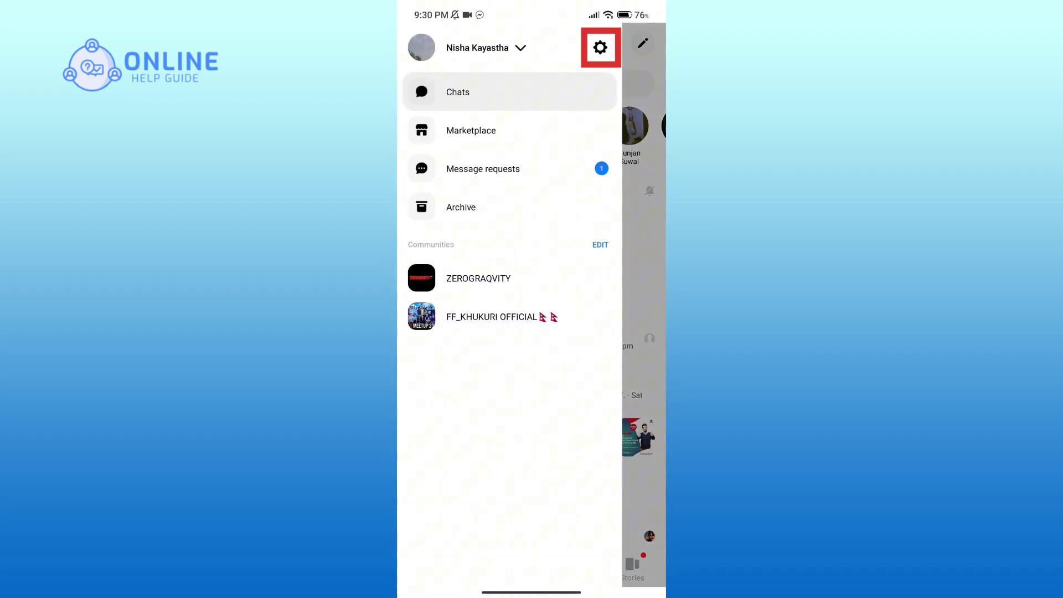
{"action": "left_click", "coordinate": [600, 48]}
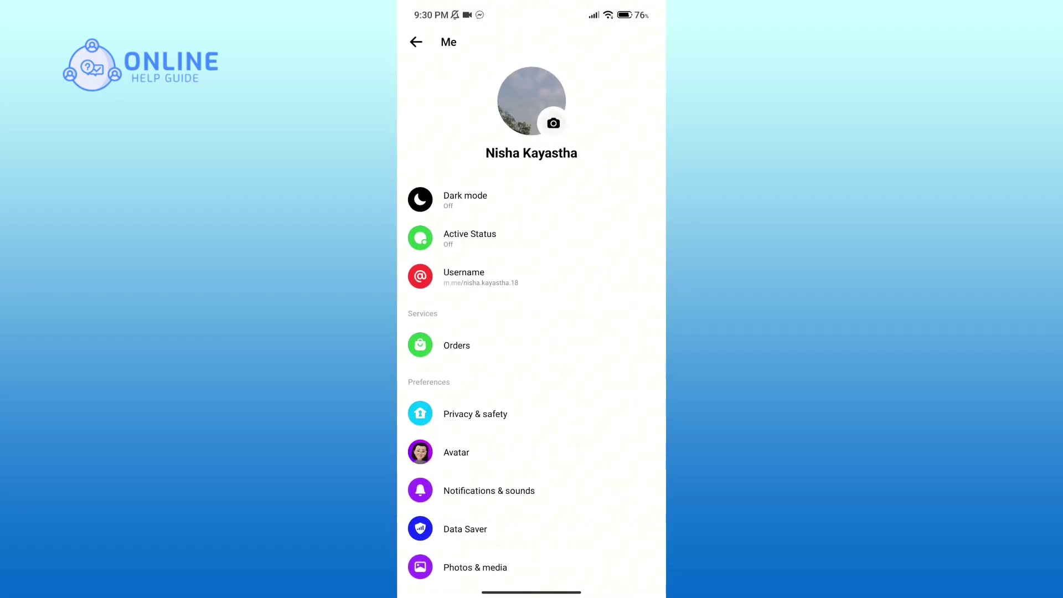
{"action": "scroll", "coordinate": [531, 332], "scroll_direction": "down", "scroll_amount": 5}
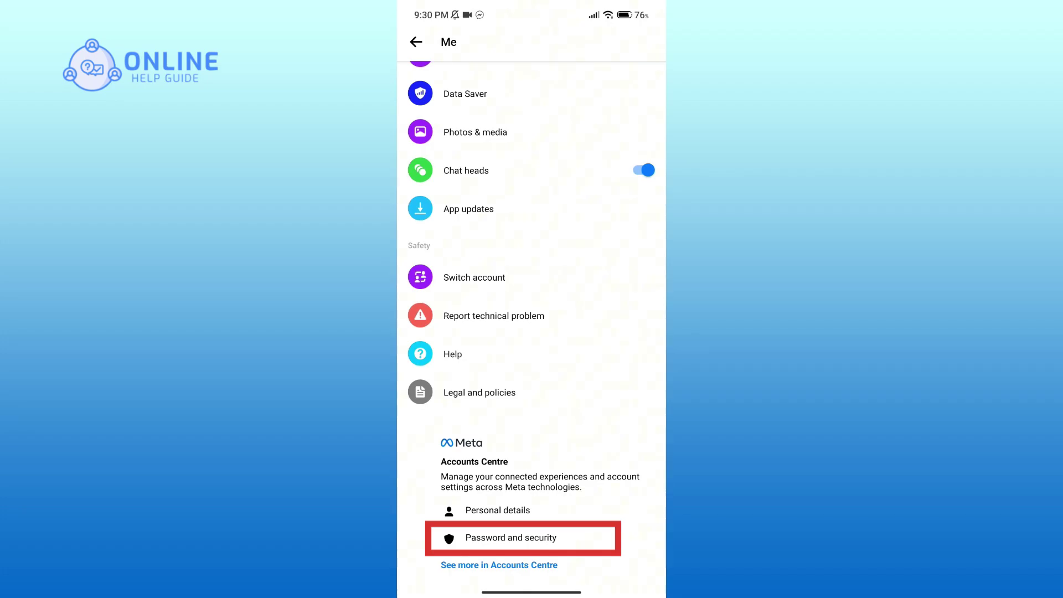
{"action": "left_click", "coordinate": [511, 538]}
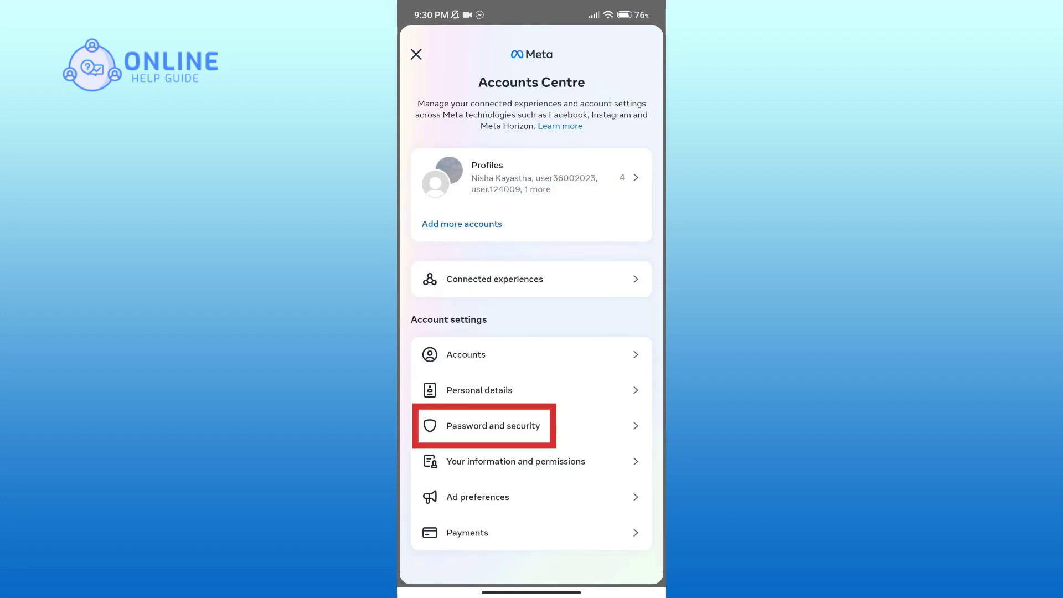
- Open the Password and security settings in Accounts Centre
{"action": "left_click", "coordinate": [492, 425]}
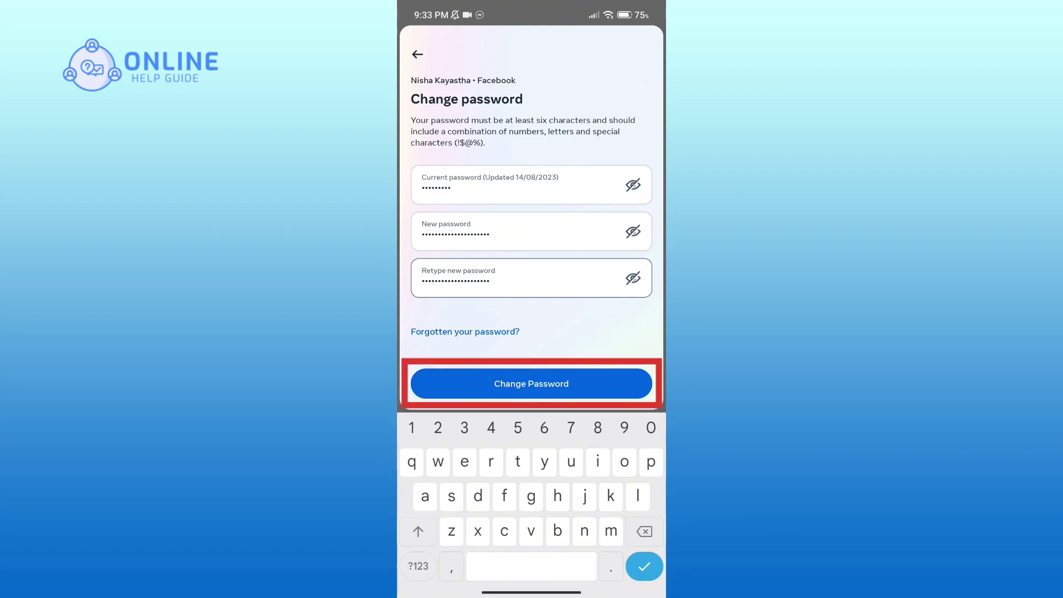
- Submit the new password and choose Stay Logged In for other devices
{"action": "left_click", "coordinate": [532, 384]}
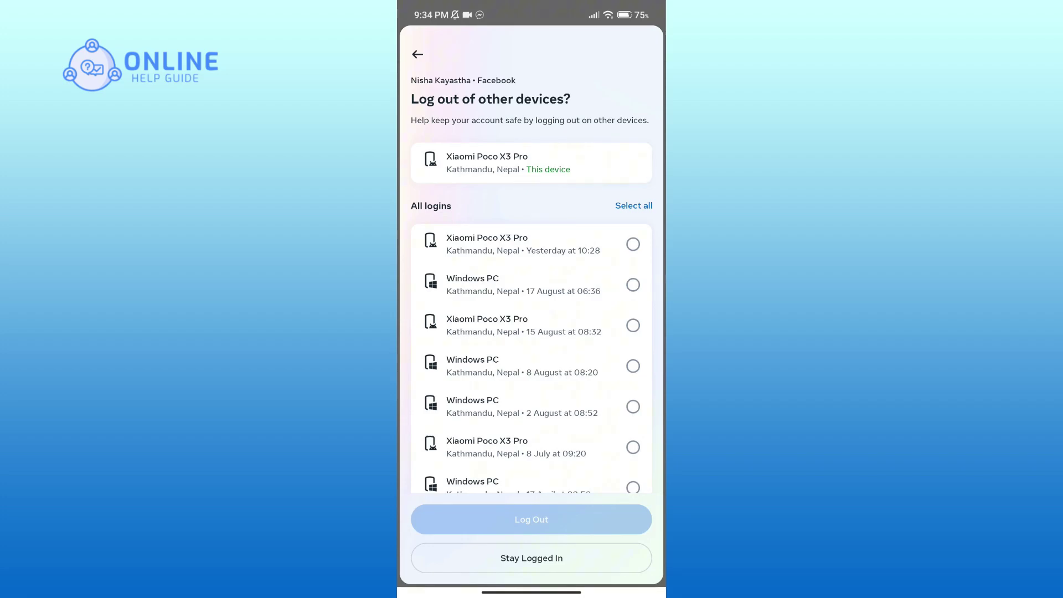
{"action": "left_click", "coordinate": [530, 558]}
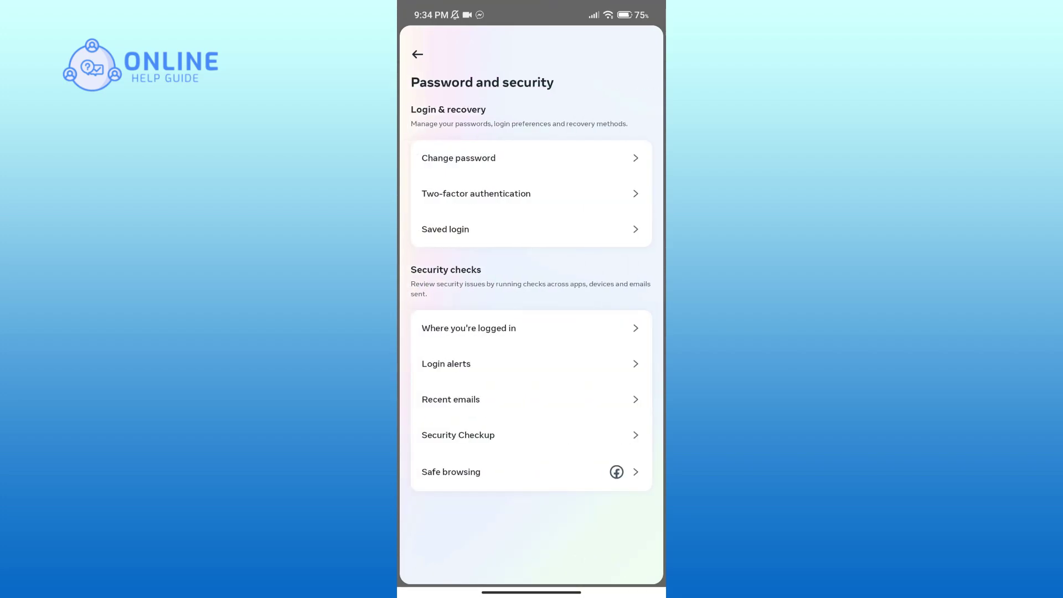